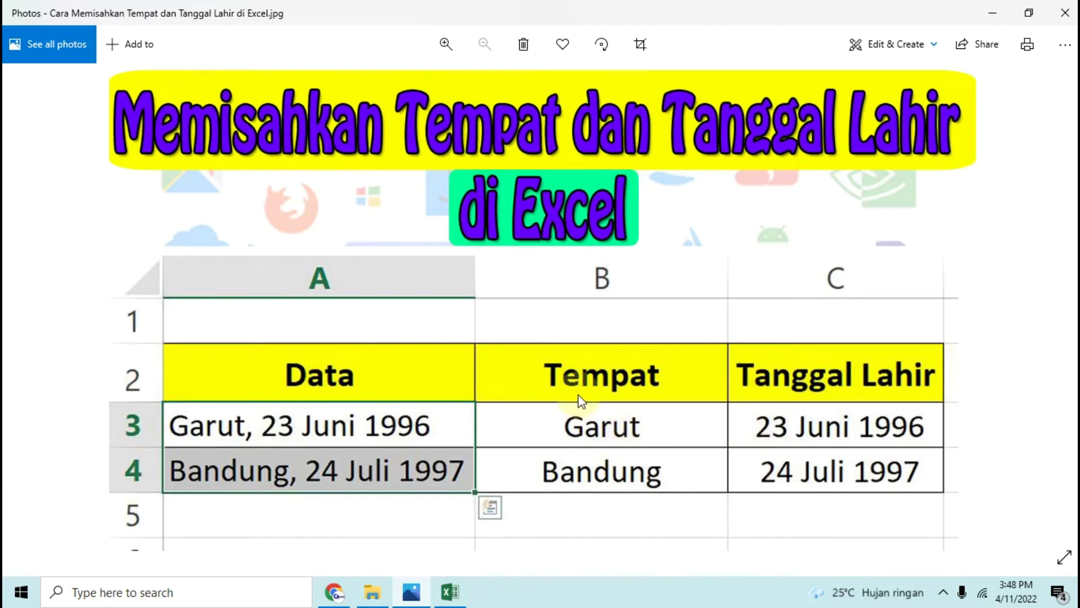
- Compare the finished example image in Photos with the Excel workbook, ending on the workbook
left_click(450, 592)
left_click(381, 424)
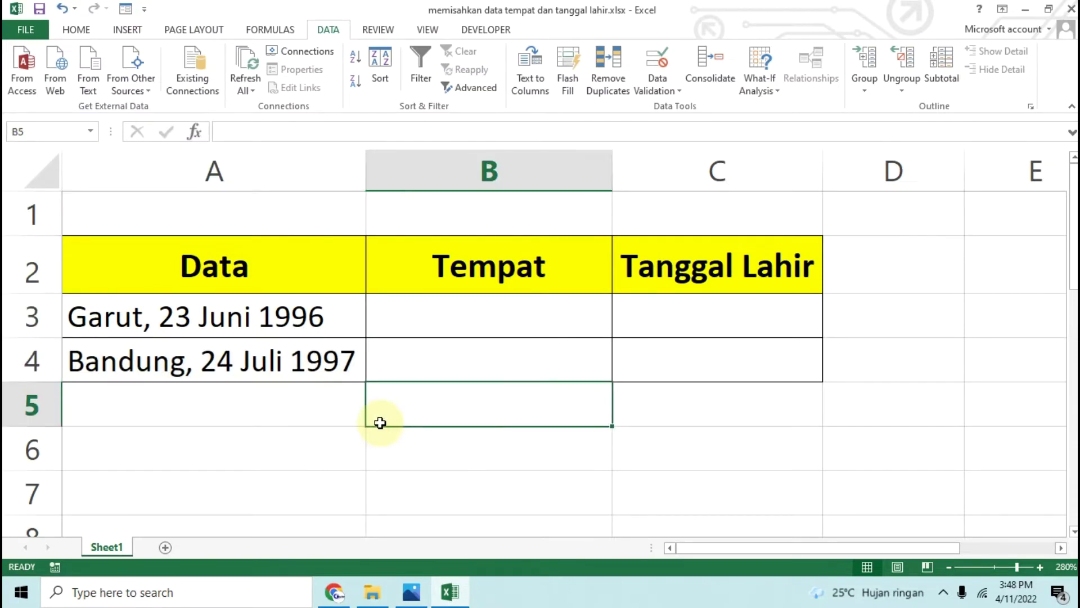
left_click(411, 592)
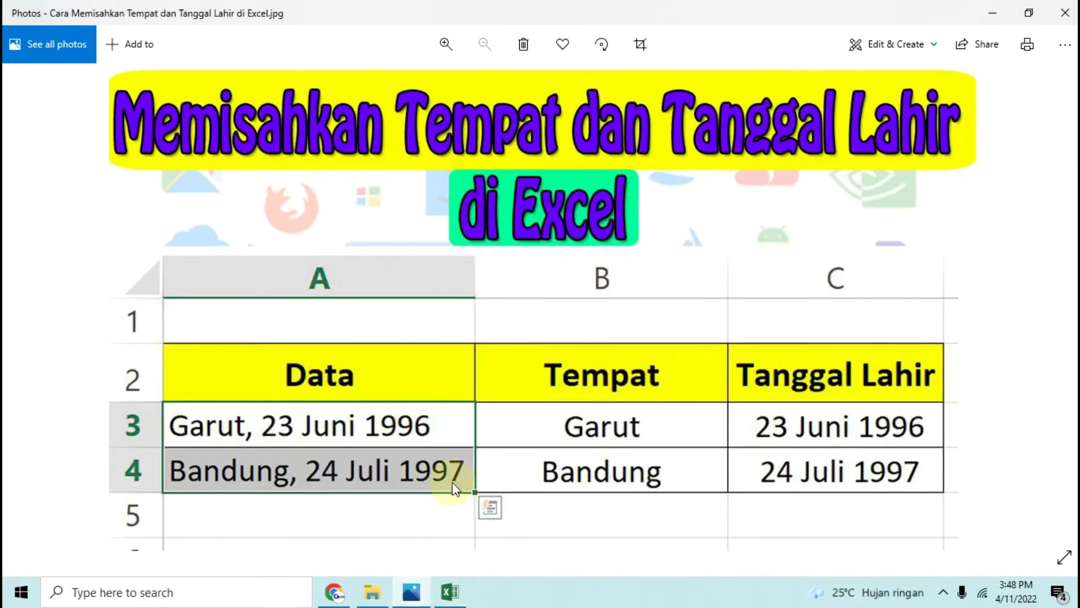
left_click(450, 592)
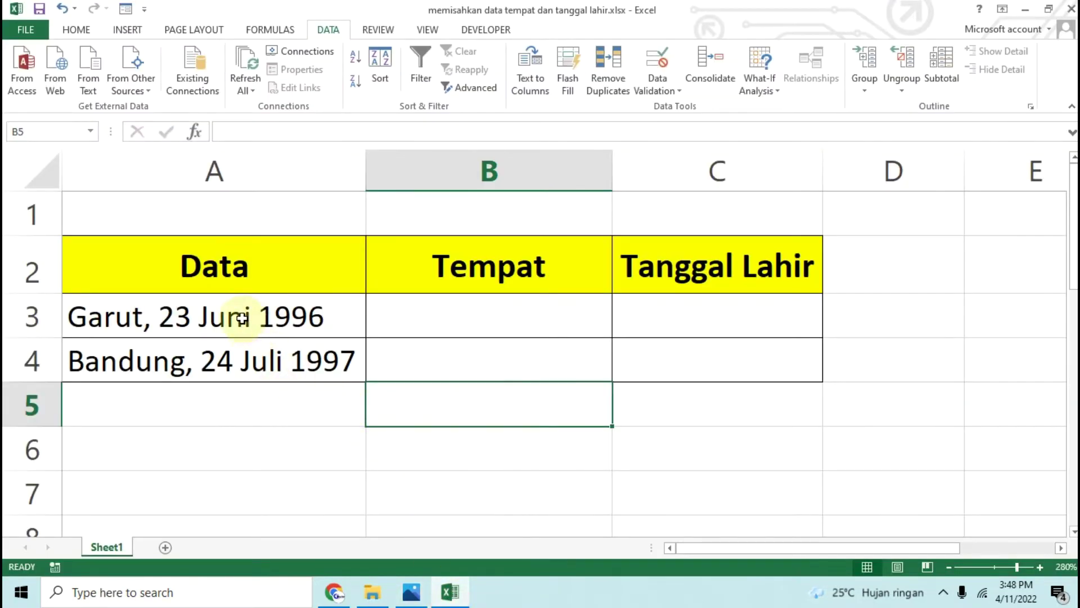
- Check the empty Tempat (B3) and Tanggal Lahir (C3) cells
left_click(430, 306)
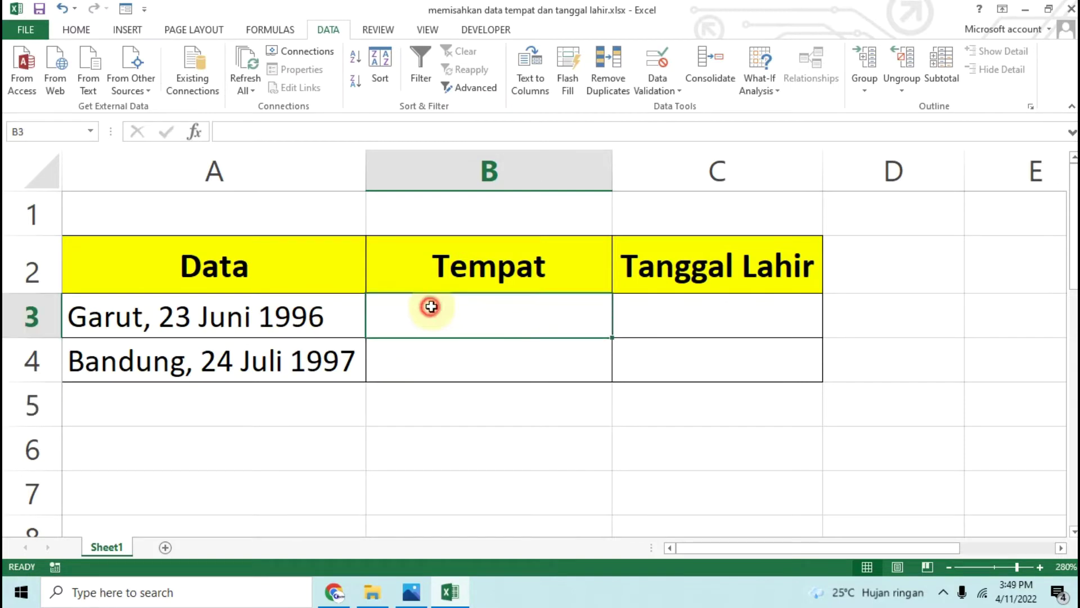
left_click(683, 313)
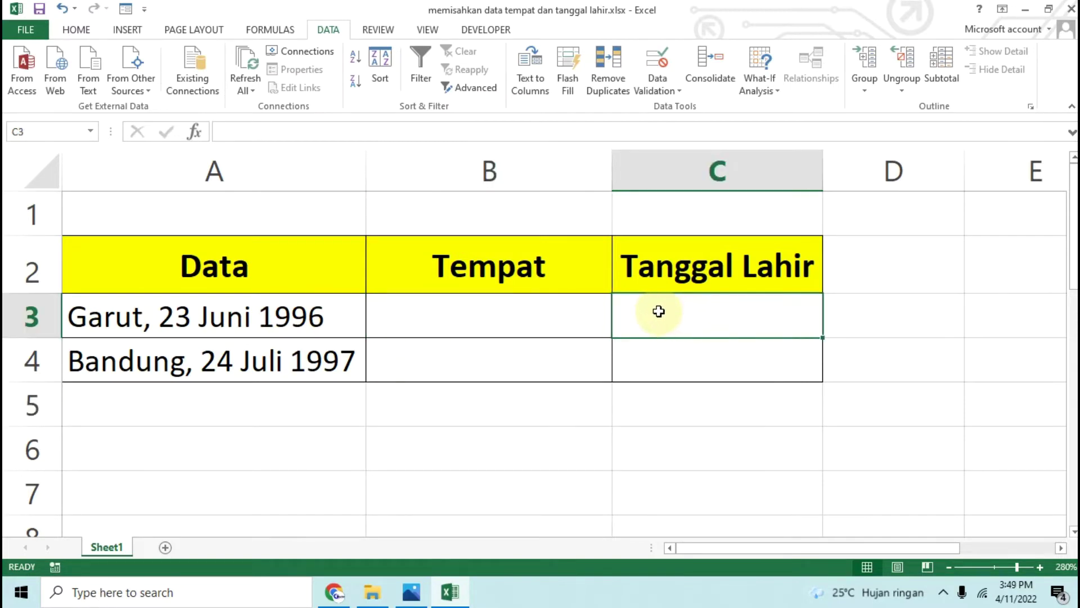
left_click(523, 321)
left_click(666, 320)
left_click(462, 313)
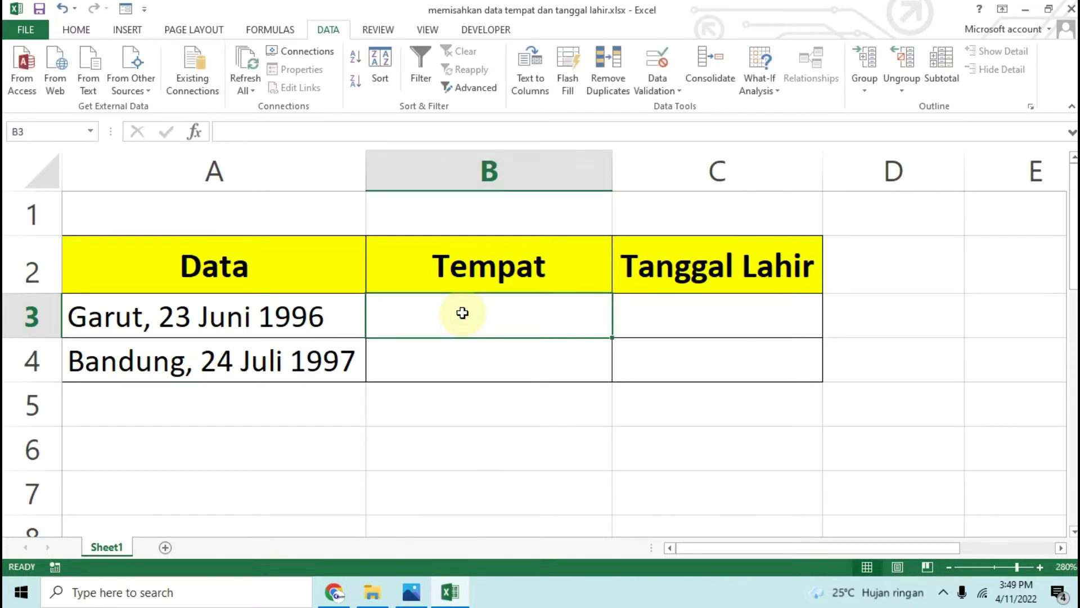
left_click(637, 317)
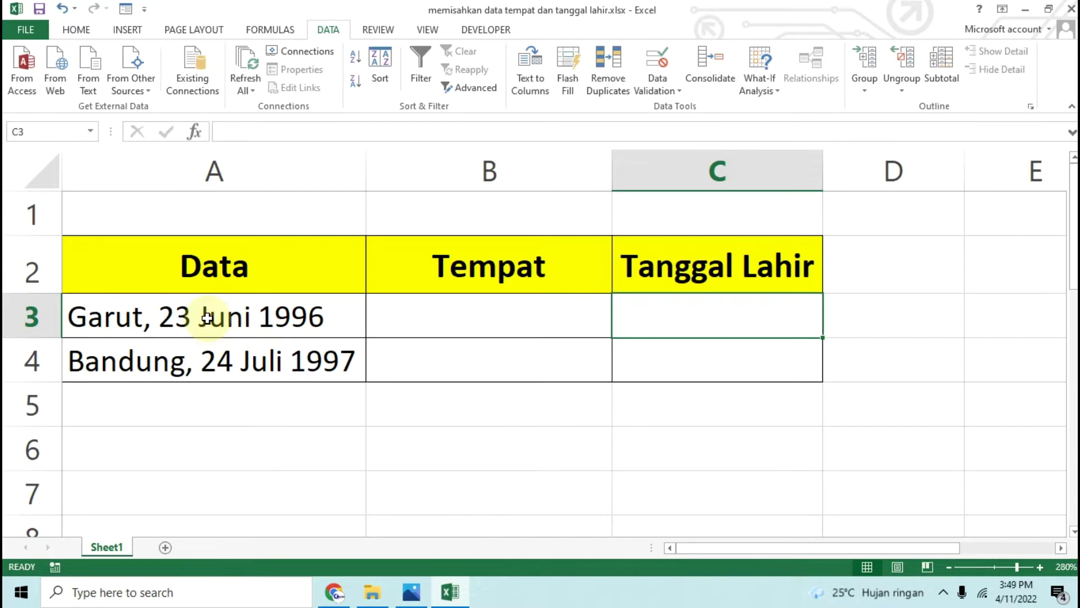
- Select the two Data entries in A3:A4, Garut and Bandung, for splitting
left_click(207, 319)
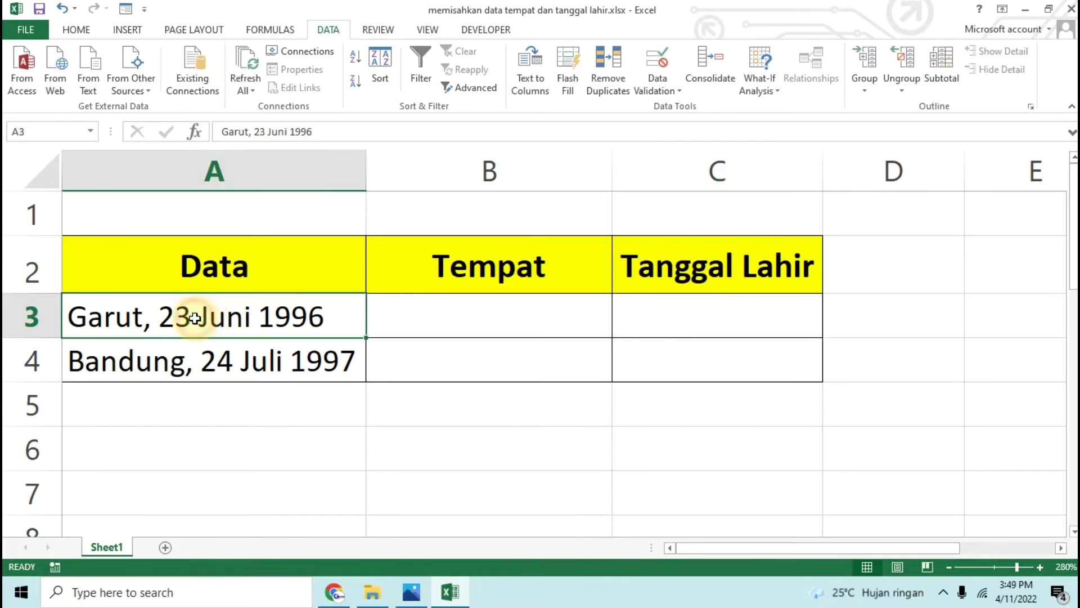
left_click(187, 370)
left_click_drag(181, 311, 167, 366)
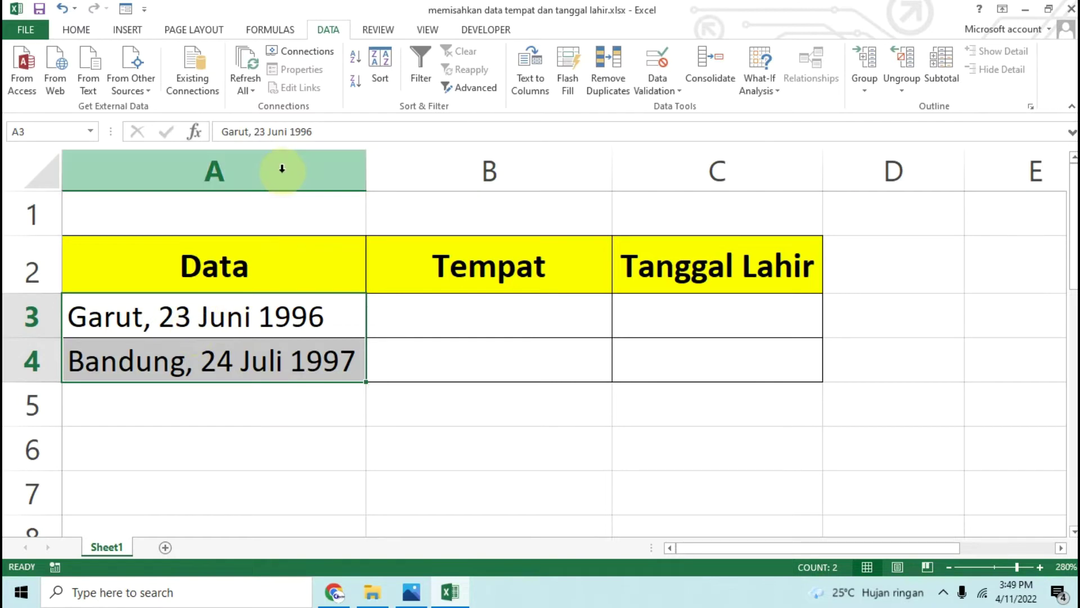
left_click(327, 29)
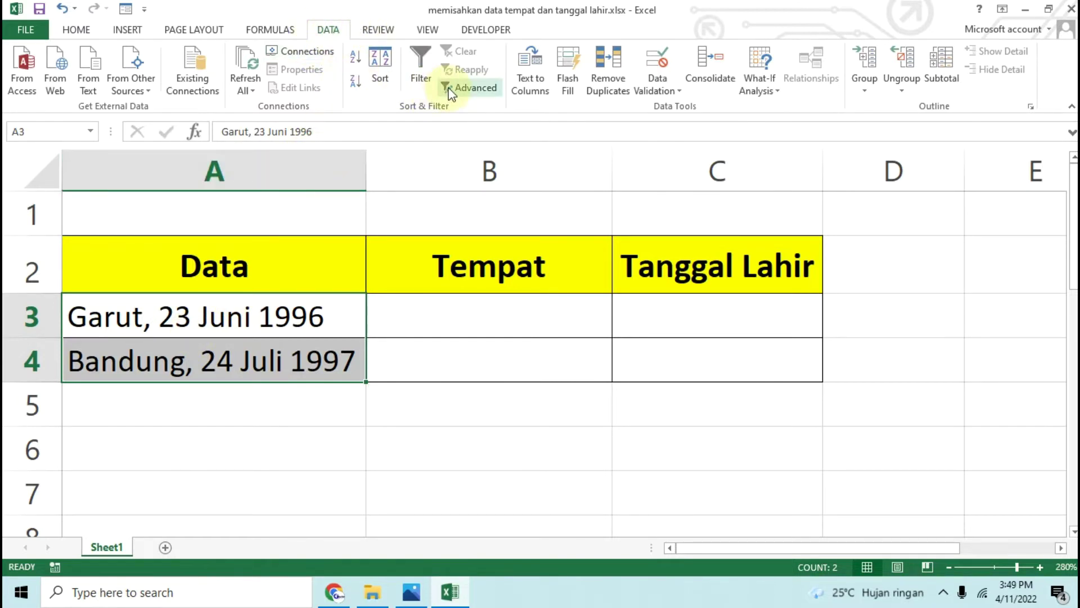
- Start Text to Columns as Delimited, move to the separator step, and uncheck Tab
left_click(532, 90)
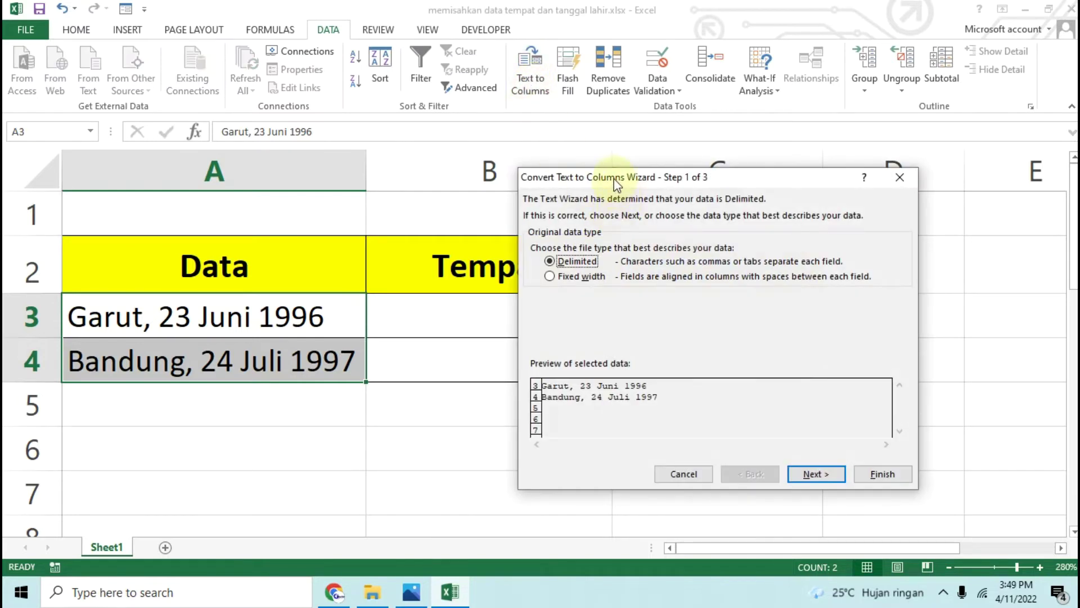
left_click_drag(616, 183, 487, 107)
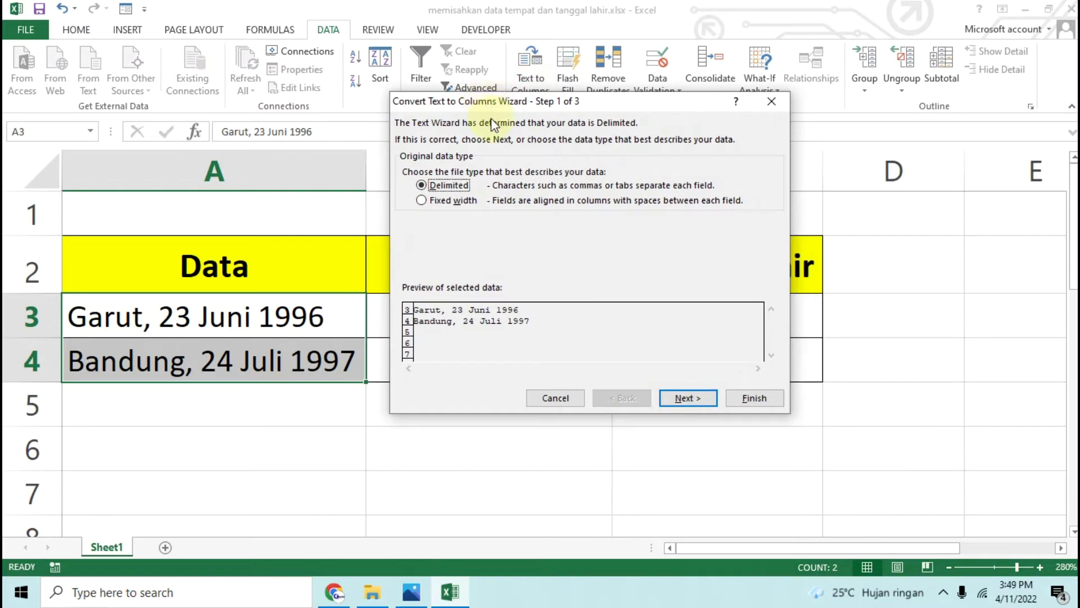
left_click_drag(501, 103, 536, 103)
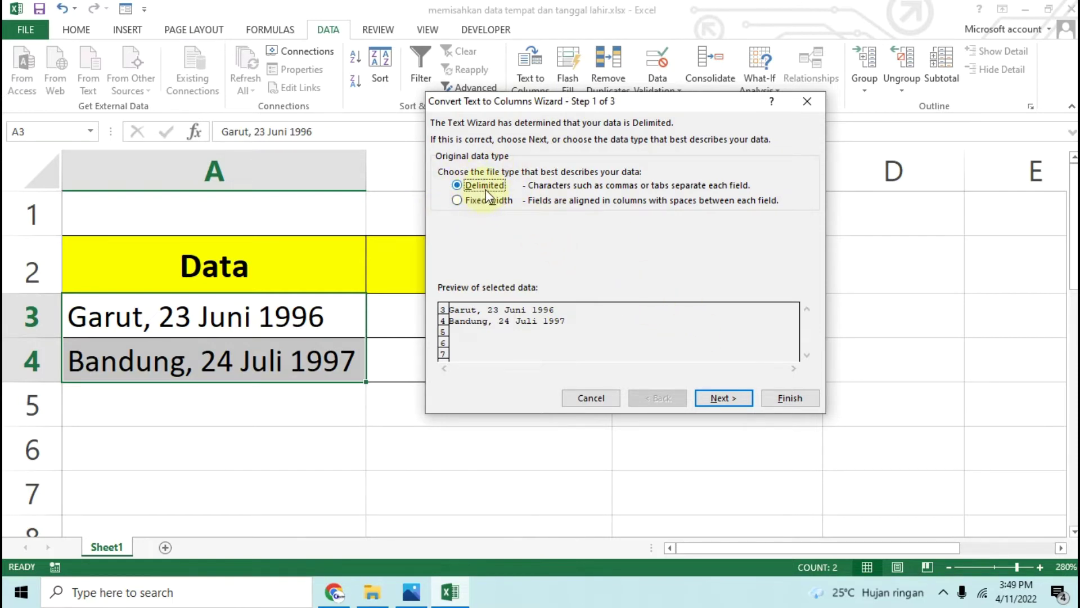
left_click(721, 400)
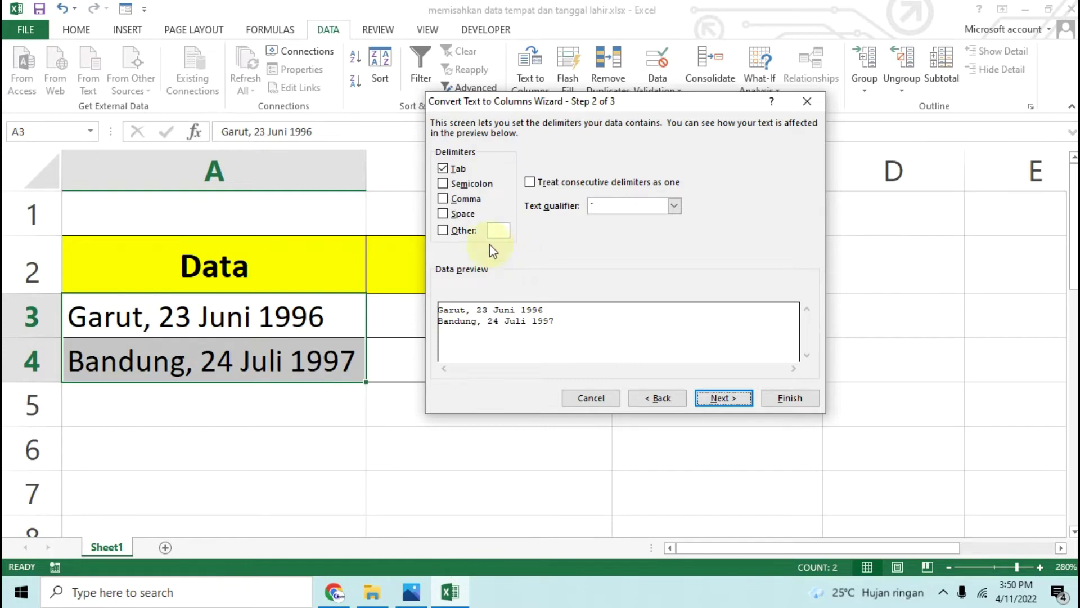
left_click(444, 169)
- Use Comma as the delimiter and advance to Step 3 column formats
left_click(444, 199)
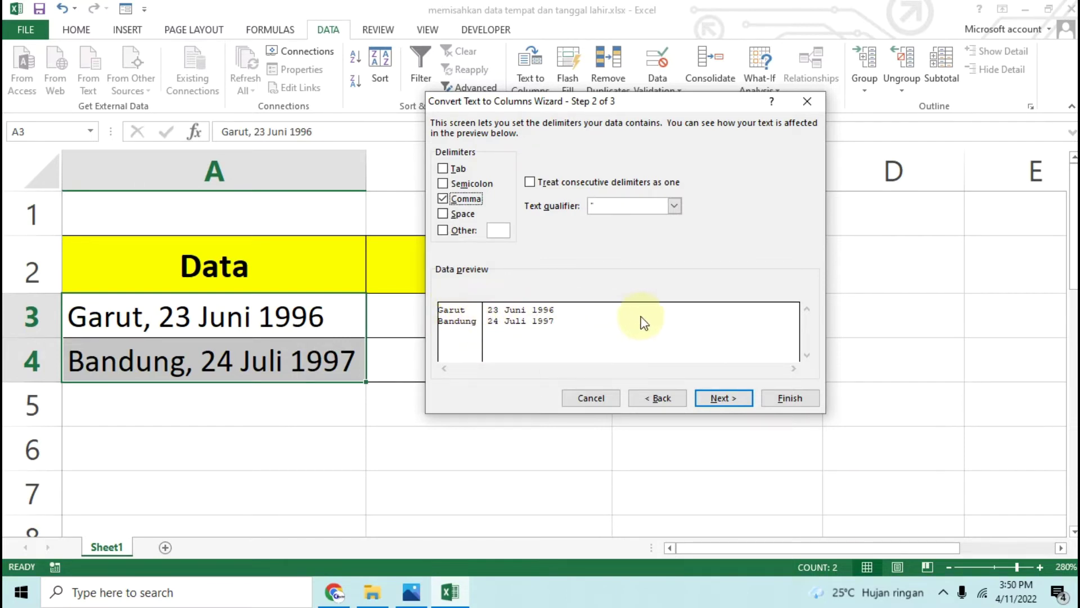
left_click(727, 394)
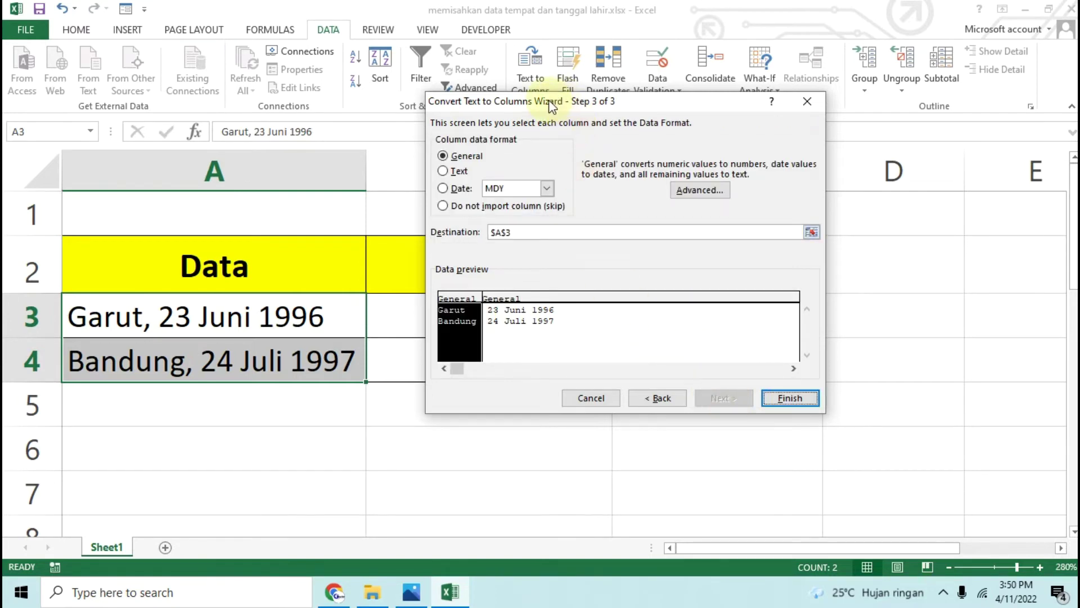
- Change the split destination from $A$3 to $B$3 and finish the wizard
left_click_drag(562, 107, 624, 107)
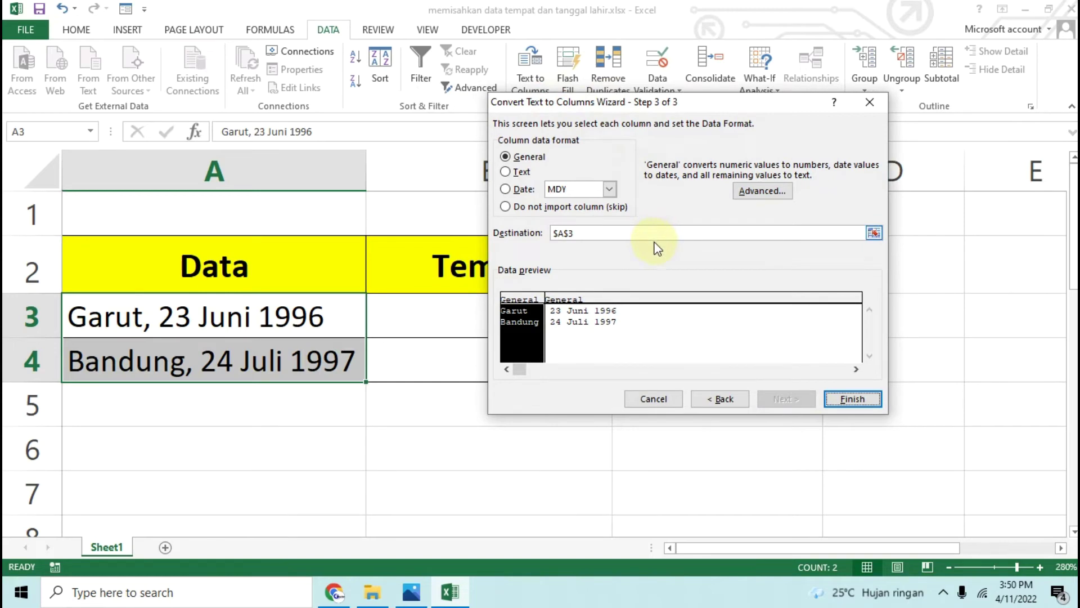
left_click(587, 233)
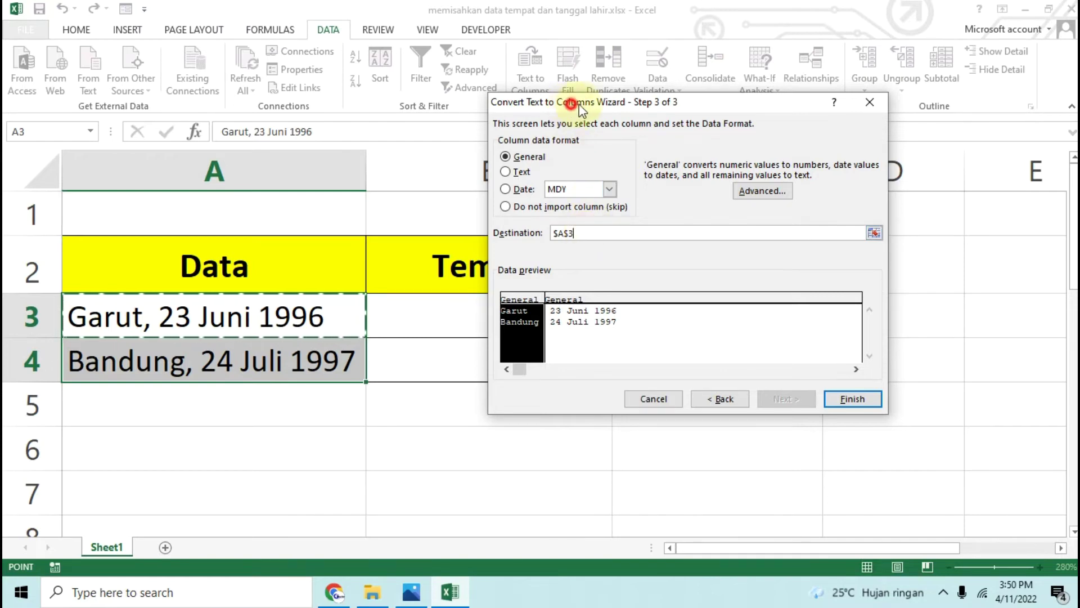
left_click_drag(579, 103, 707, 106)
left_click_drag(727, 236, 666, 236)
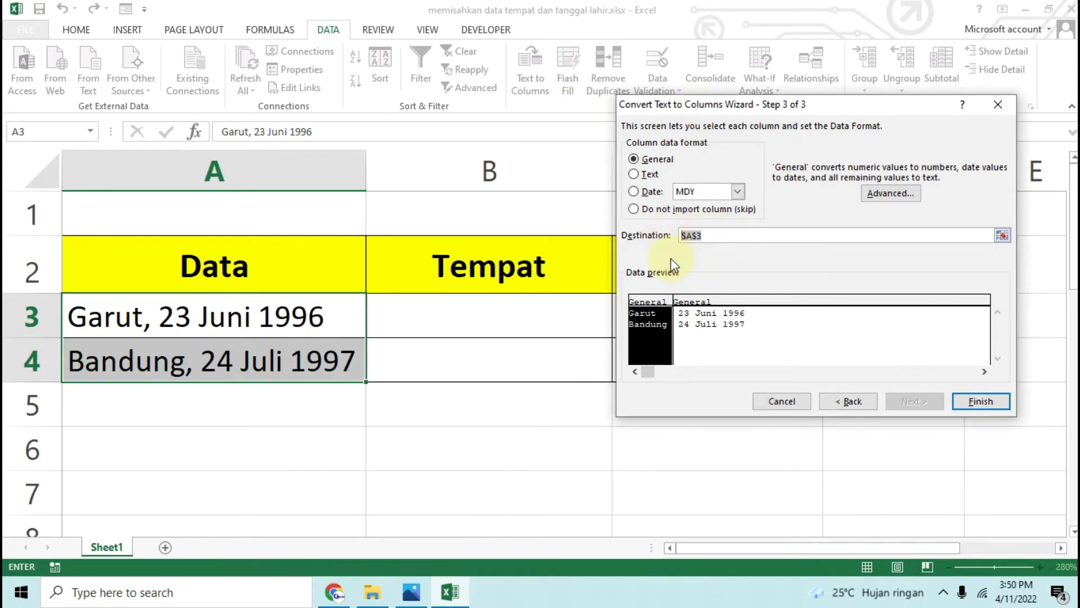
left_click(720, 237)
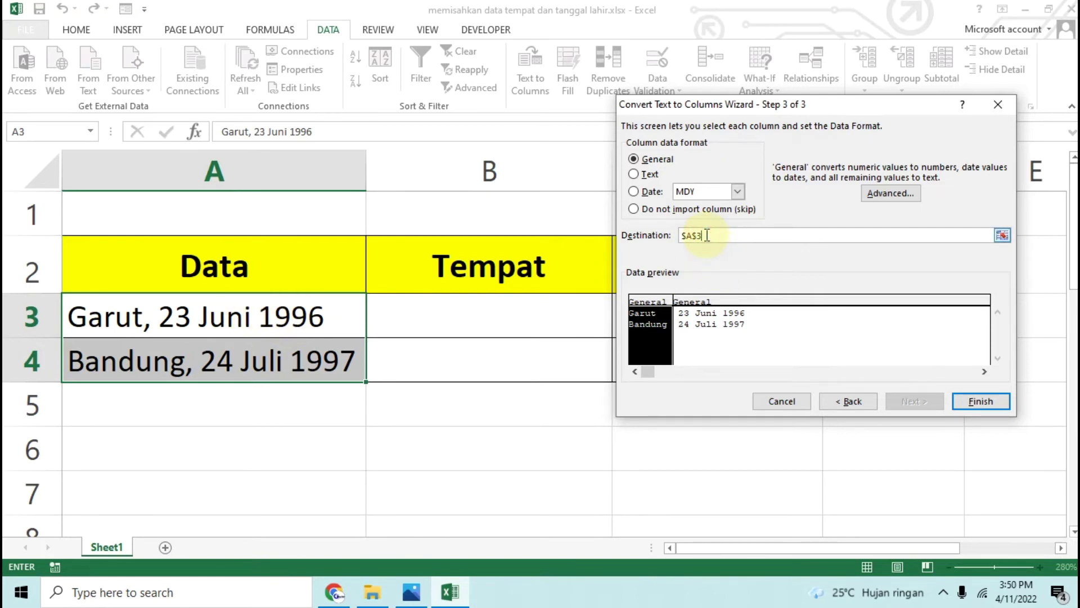
left_click_drag(730, 236, 656, 243)
key("BackSpace")
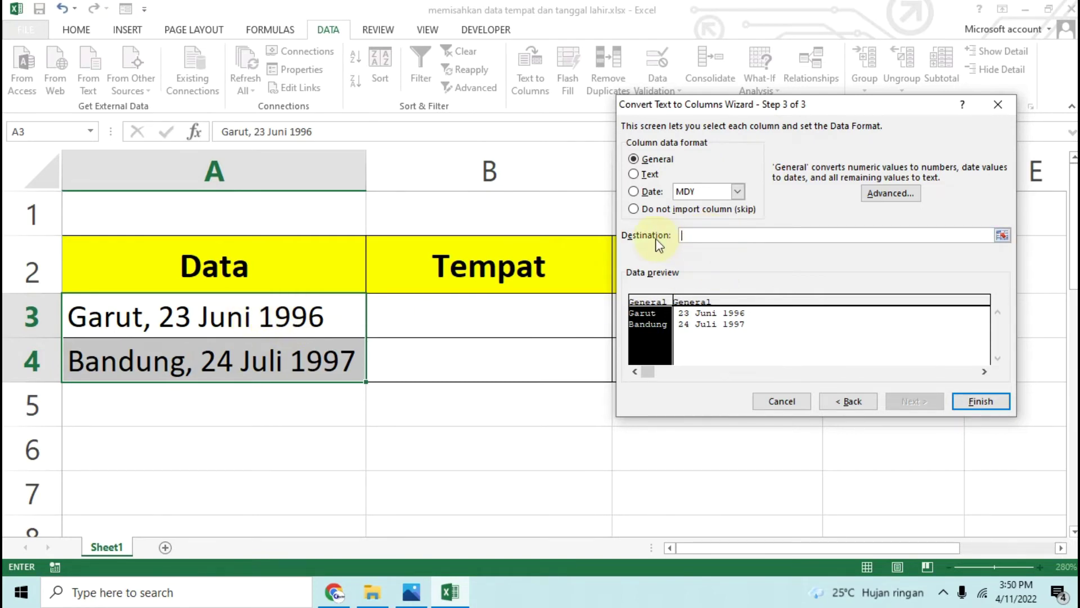
left_click(467, 314)
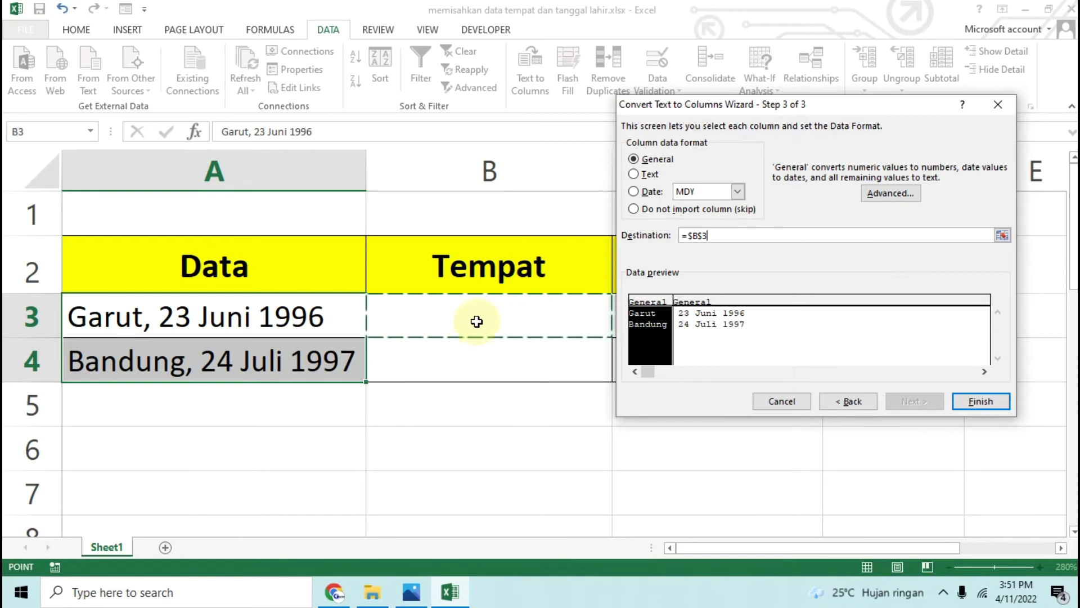
mouse_move(704, 107)
left_mouse_down()
mouse_move(724, 297)
mouse_move(653, 113)
mouse_move(733, 113)
left_mouse_up()
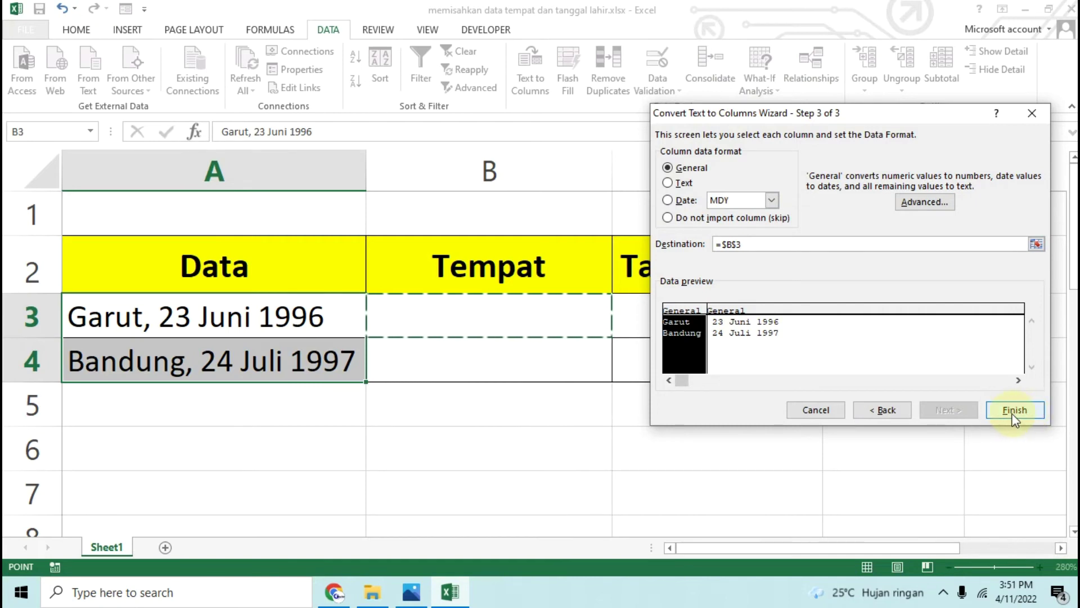
left_click_drag(866, 113, 609, 106)
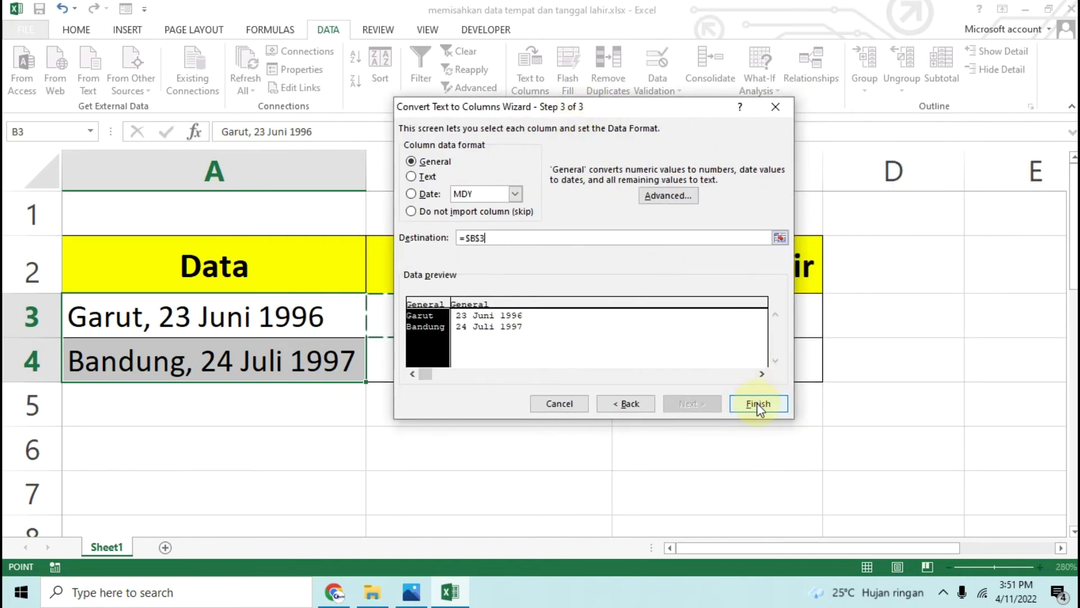
left_click(757, 403)
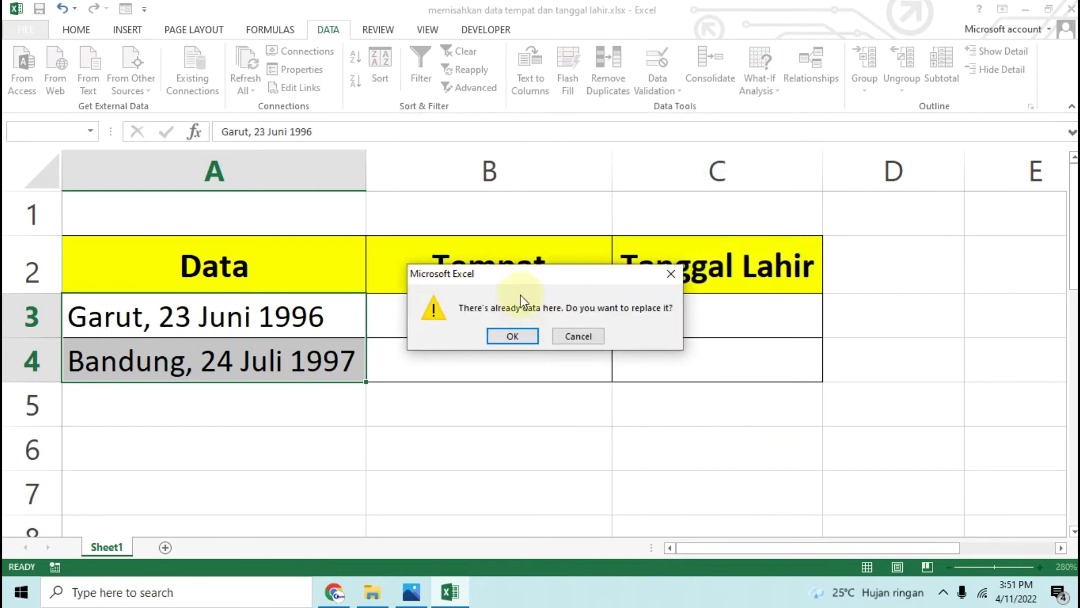
- Confirm replacing data in B3:C4, deselect the table, and bring up the example image in Photos
left_click_drag(541, 276, 570, 352)
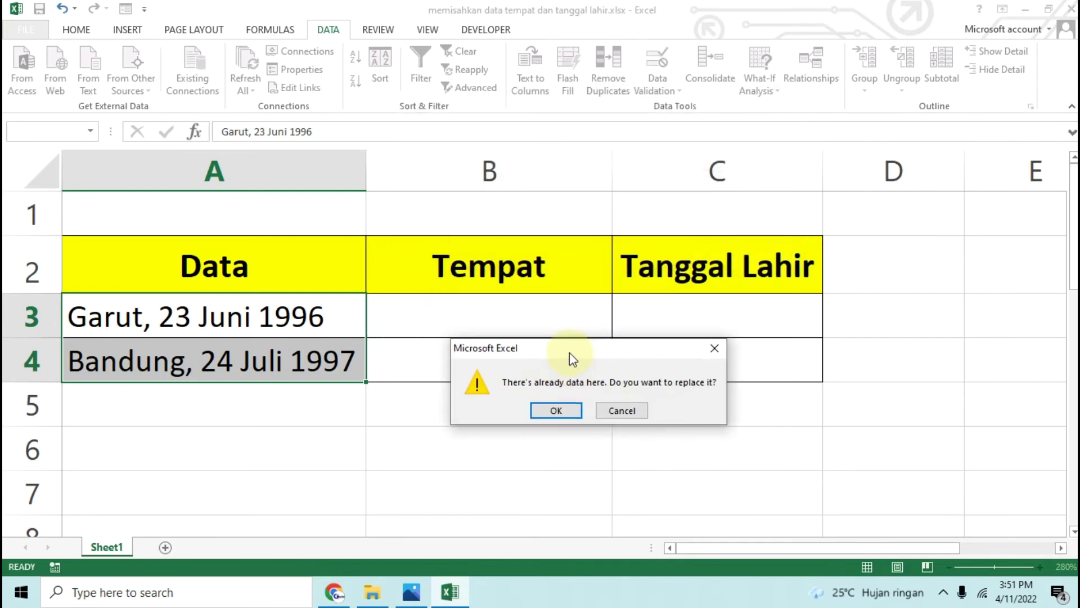
left_click(554, 411)
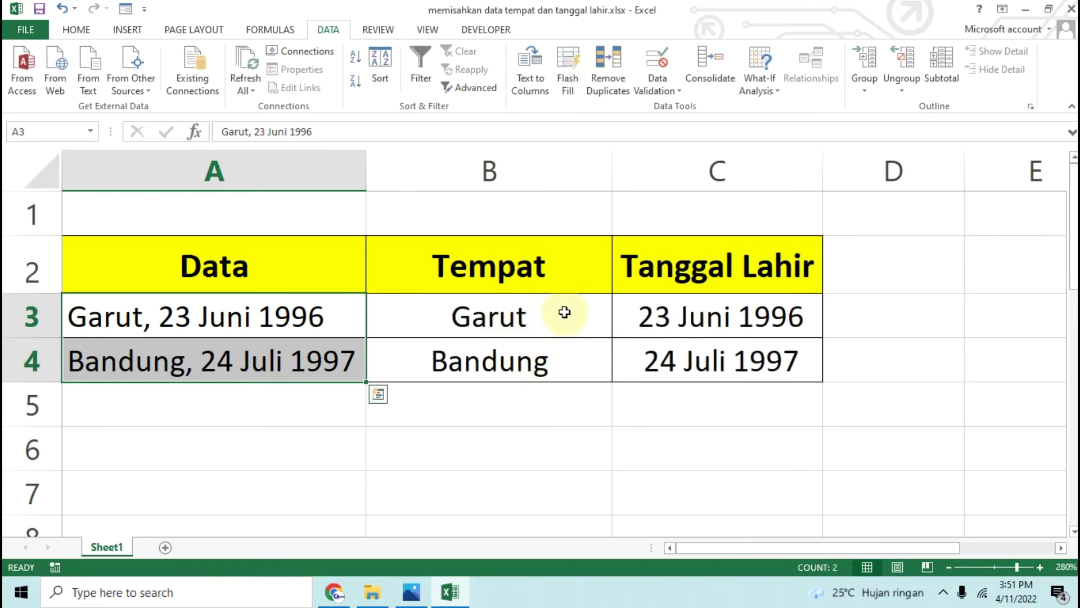
left_click(583, 417)
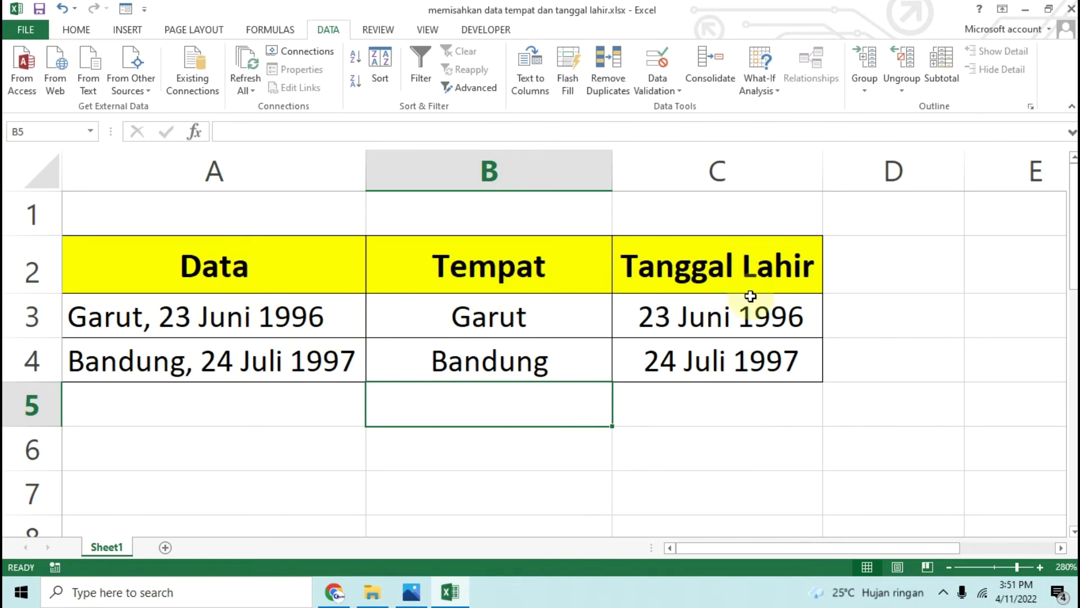
left_click(574, 435)
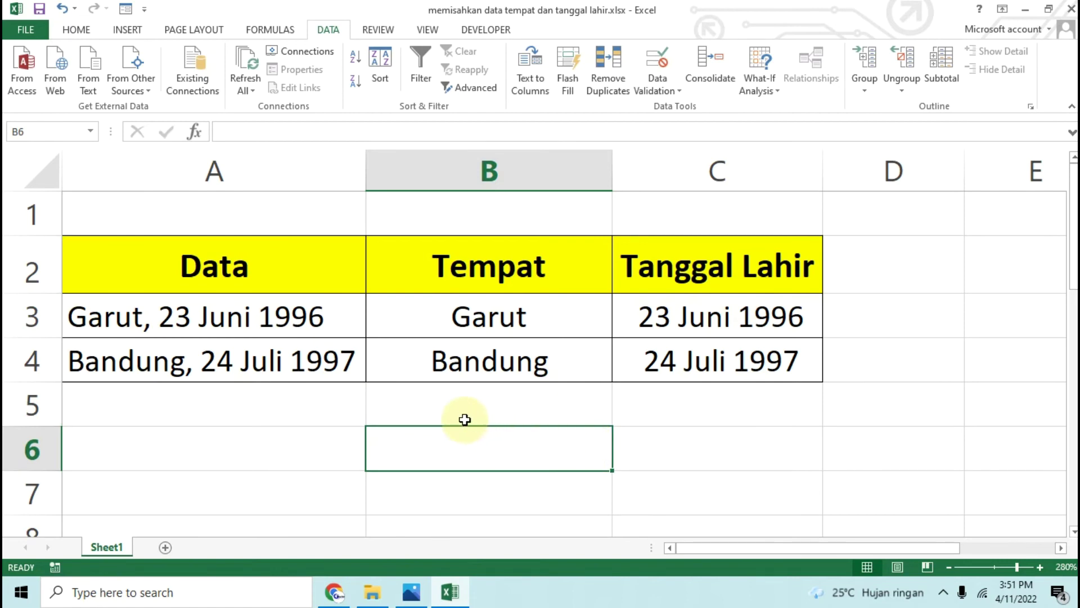
left_click(411, 592)
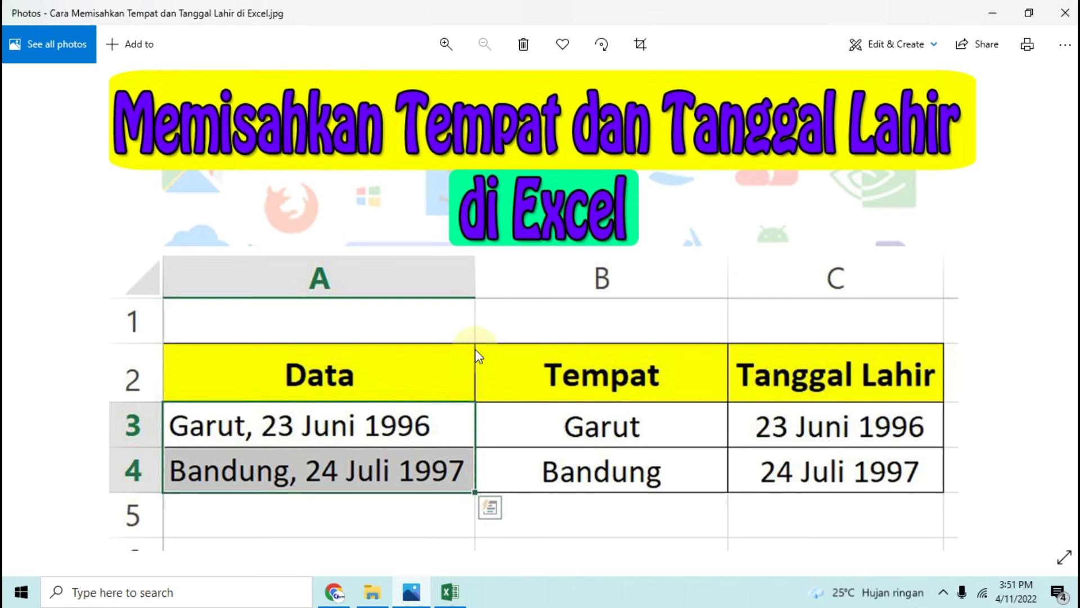
left_click(450, 593)
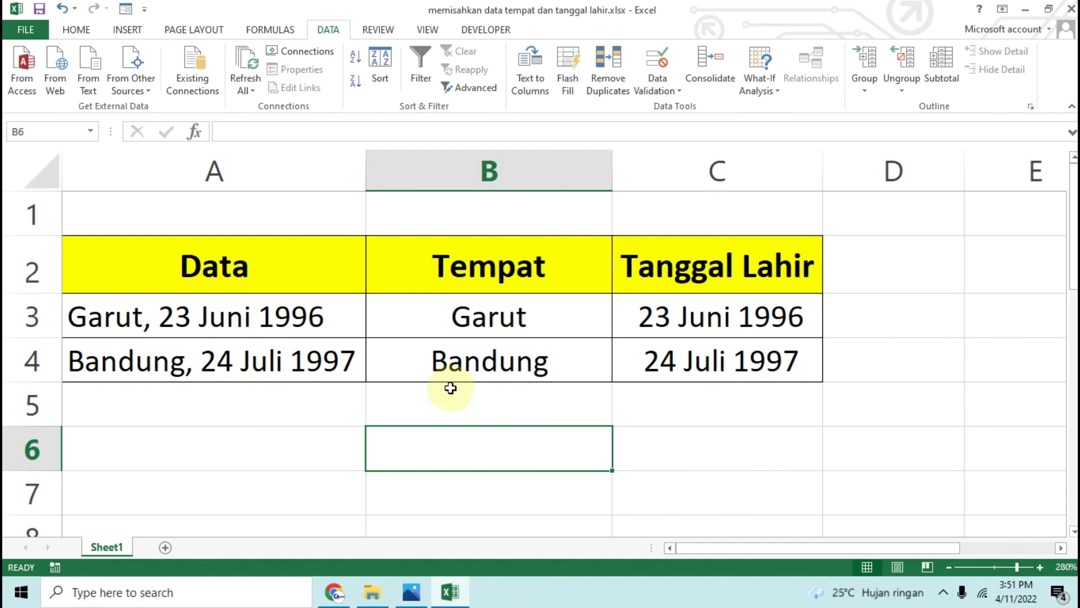
left_click(411, 592)
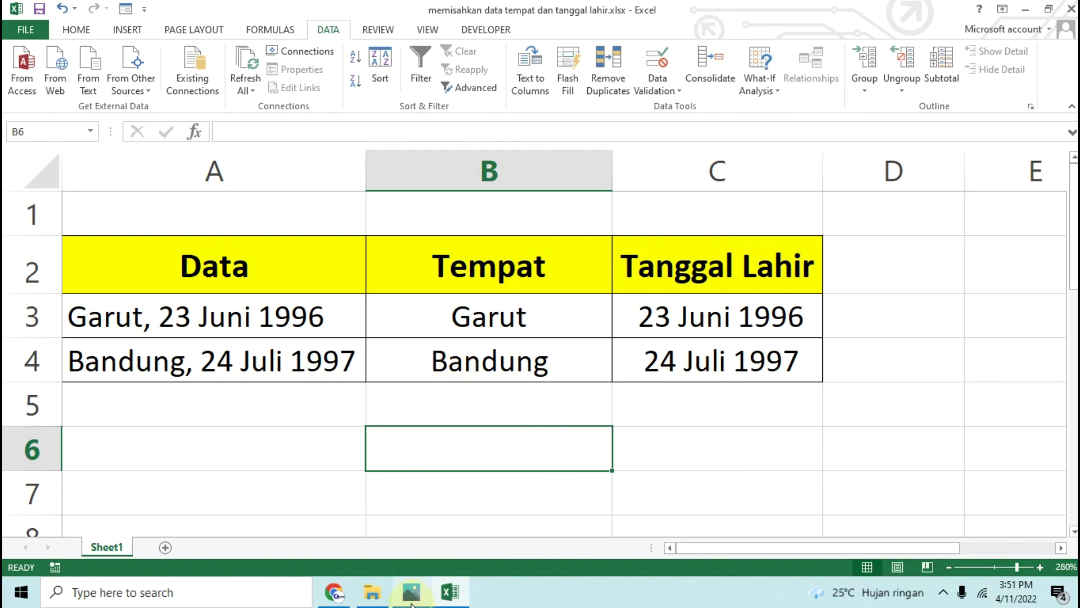